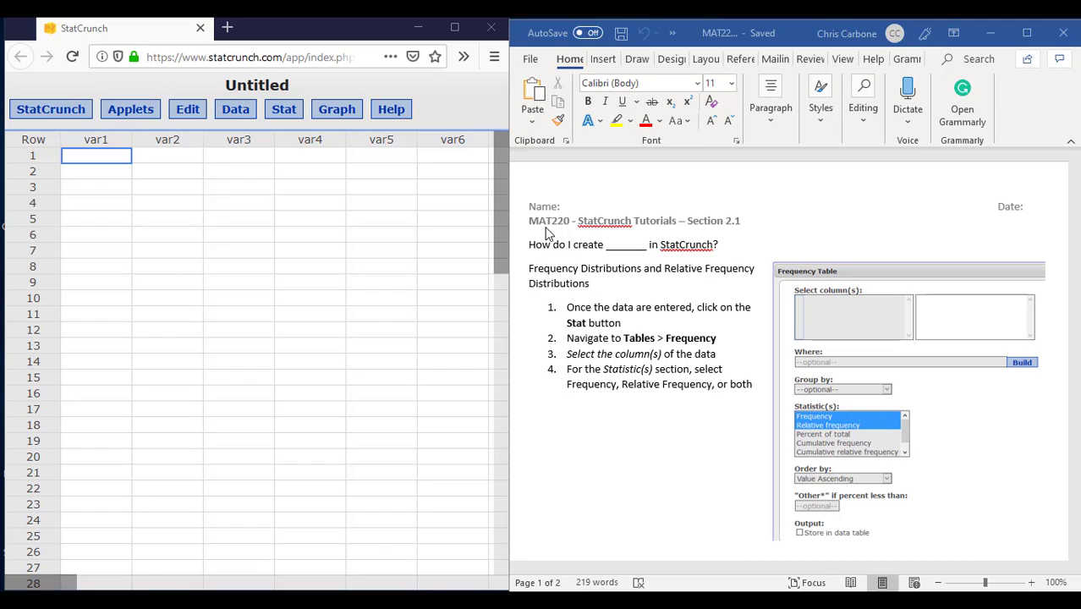
pyautogui.click(285, 114)
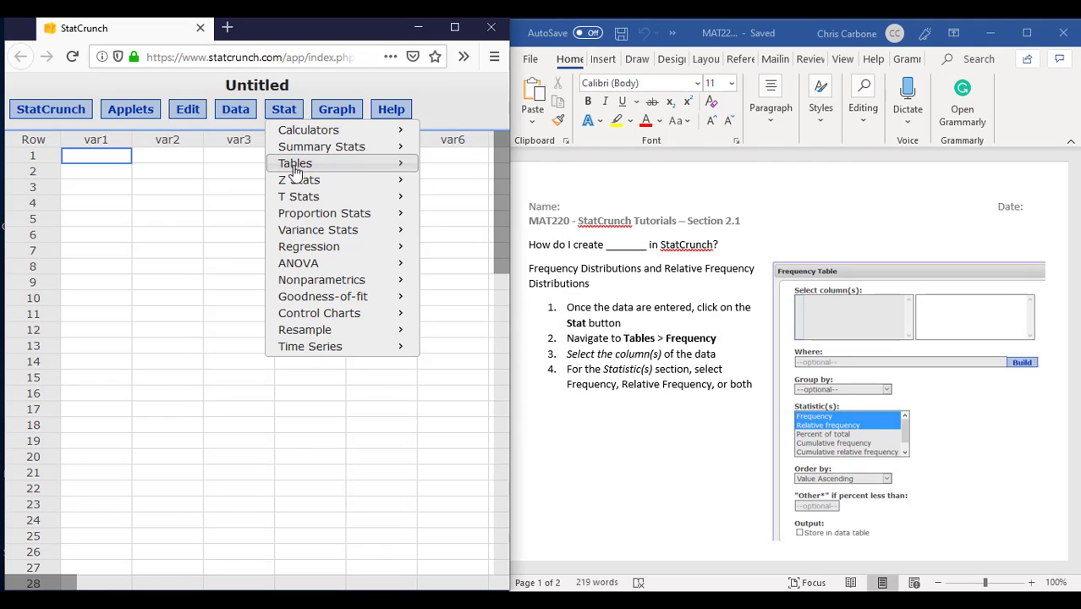
pyautogui.moveTo(347, 163)
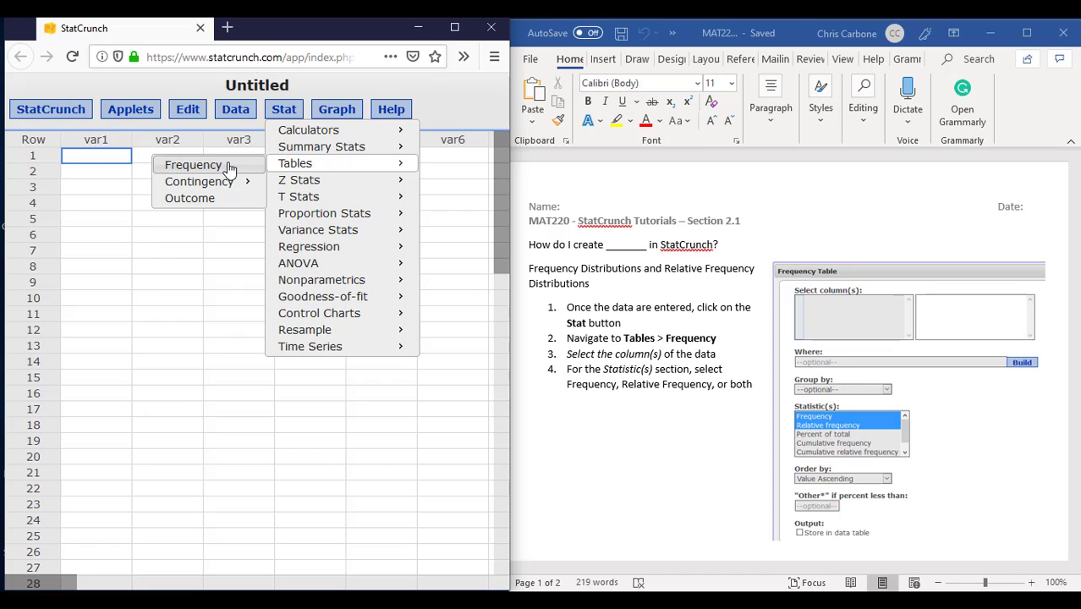
pyautogui.click(228, 166)
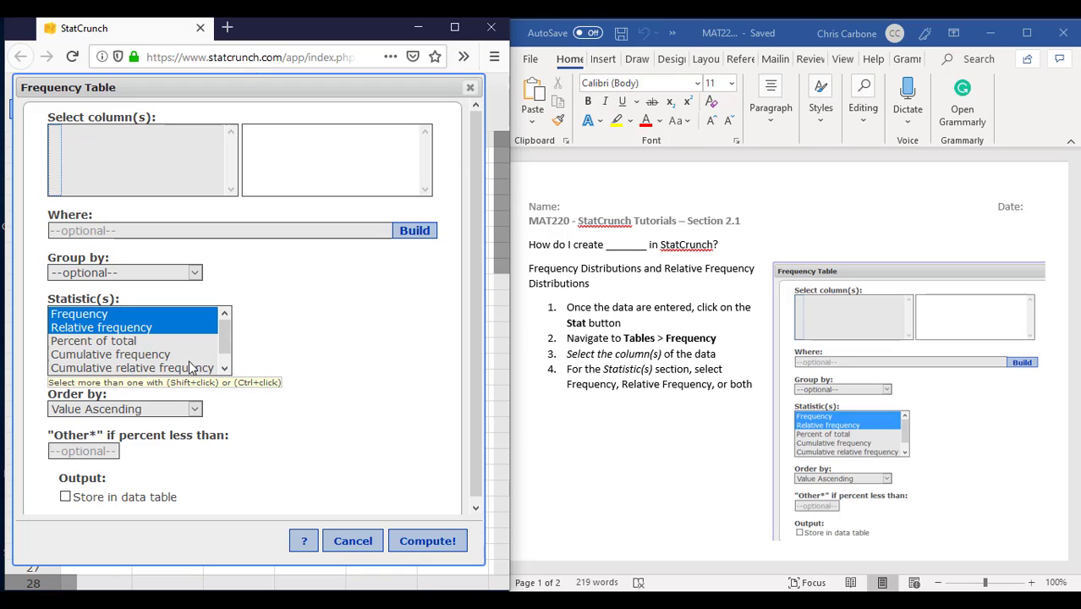
pyautogui.scroll(-1, 369, 479)
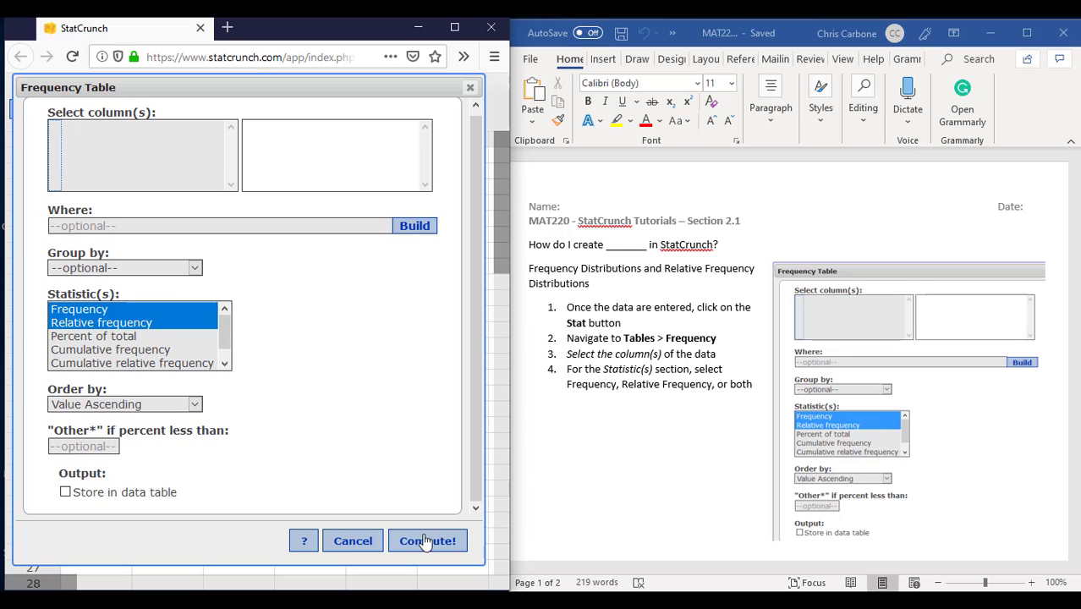
pyautogui.click(364, 543)
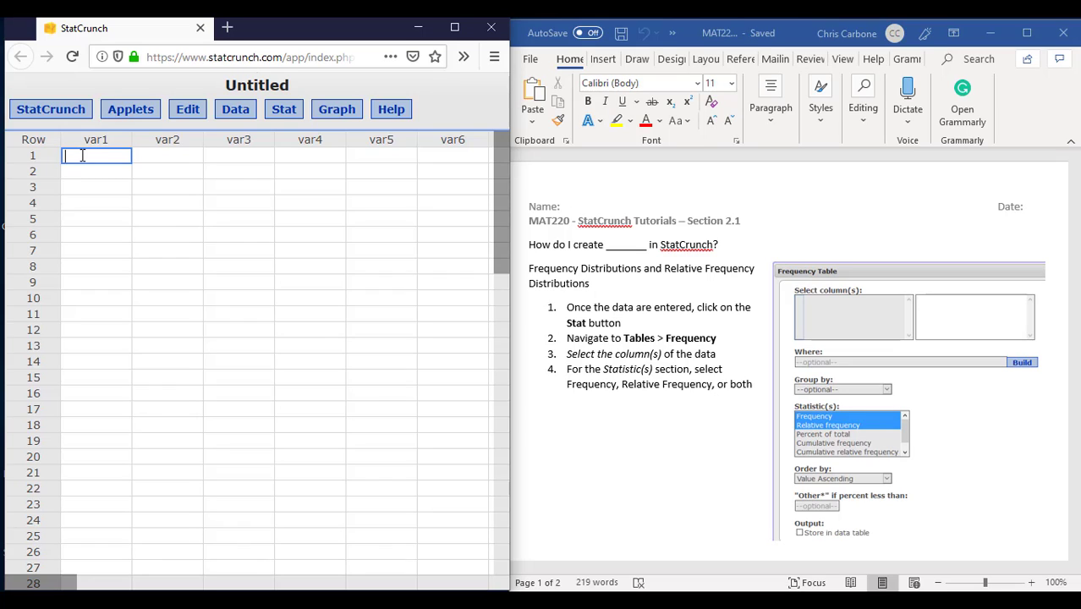
# Step: Enter the values 1, 2, 3, 4, 3, 2, 4, 5, 3, 2 in rows 1 to 10 of the var1 column
pyautogui.write('1 2 3 4')
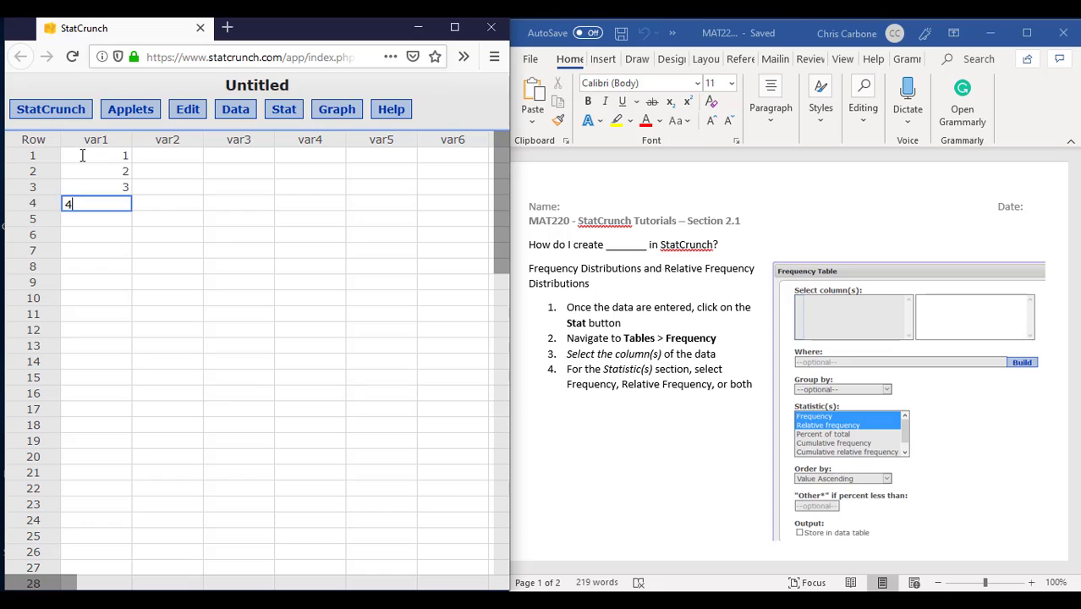
pyautogui.write(' 3 2 4 5')
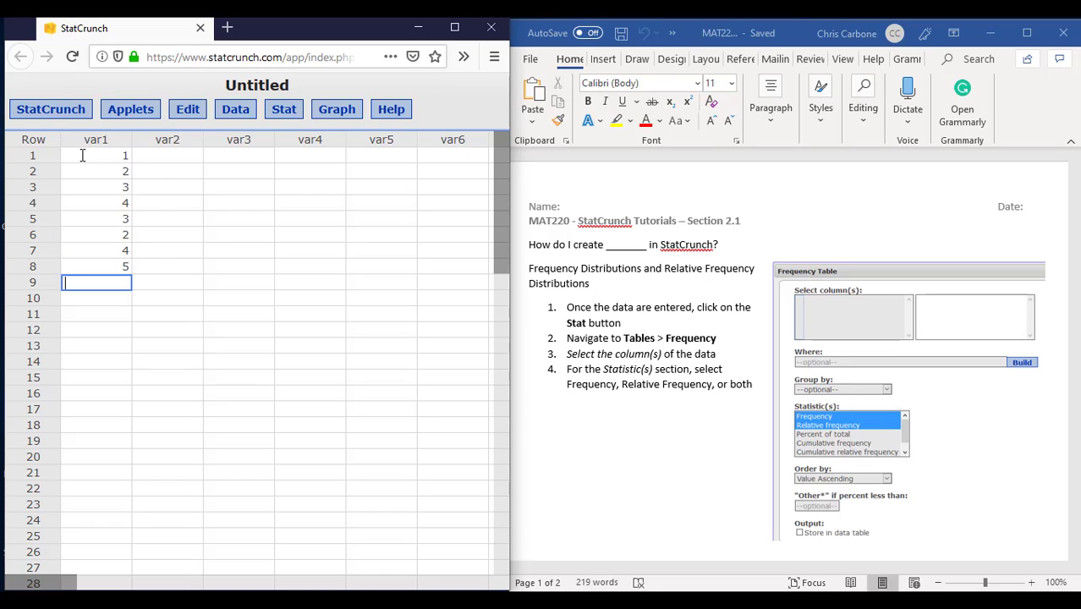
pyautogui.write(' 3 2')
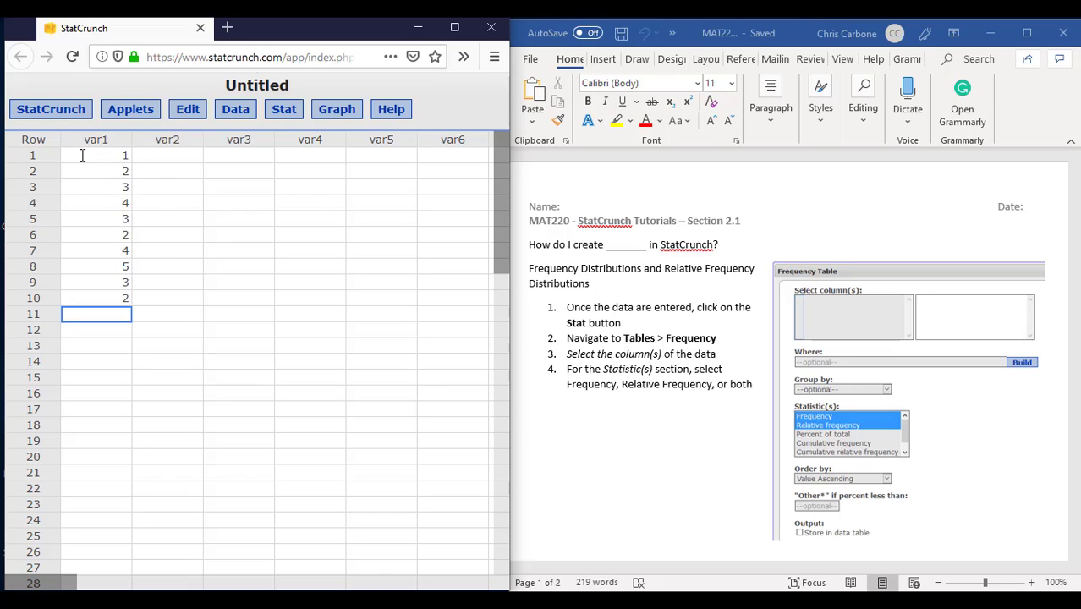
# Step: Compute a frequency table for var1 with Frequency and Relative frequency, and close its results
pyautogui.click(289, 119)
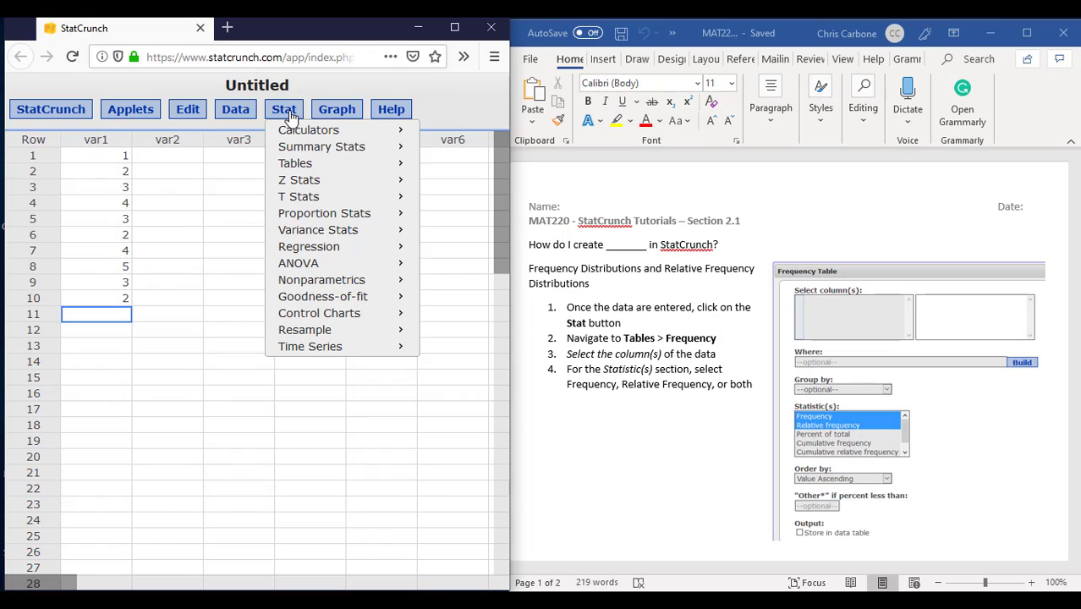
pyautogui.moveTo(320, 166)
pyautogui.click(226, 168)
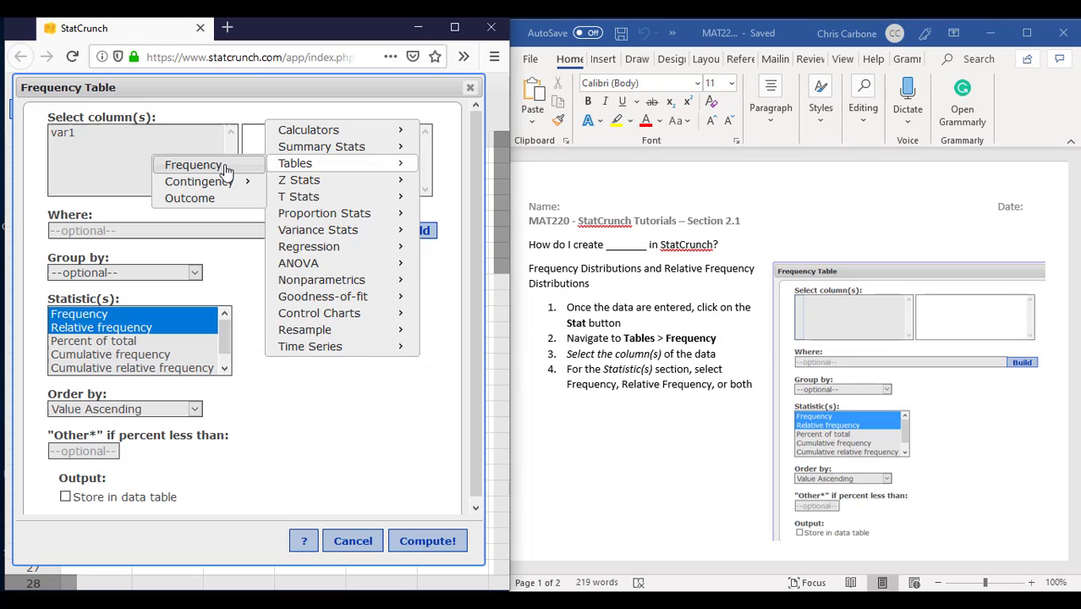
pyautogui.click(161, 127)
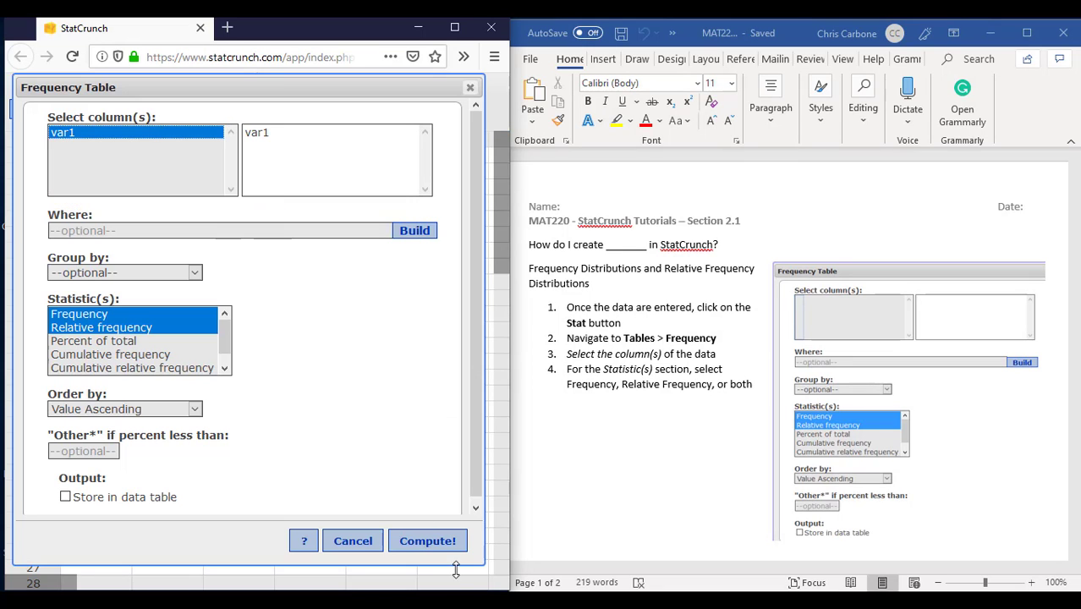
pyautogui.click(444, 546)
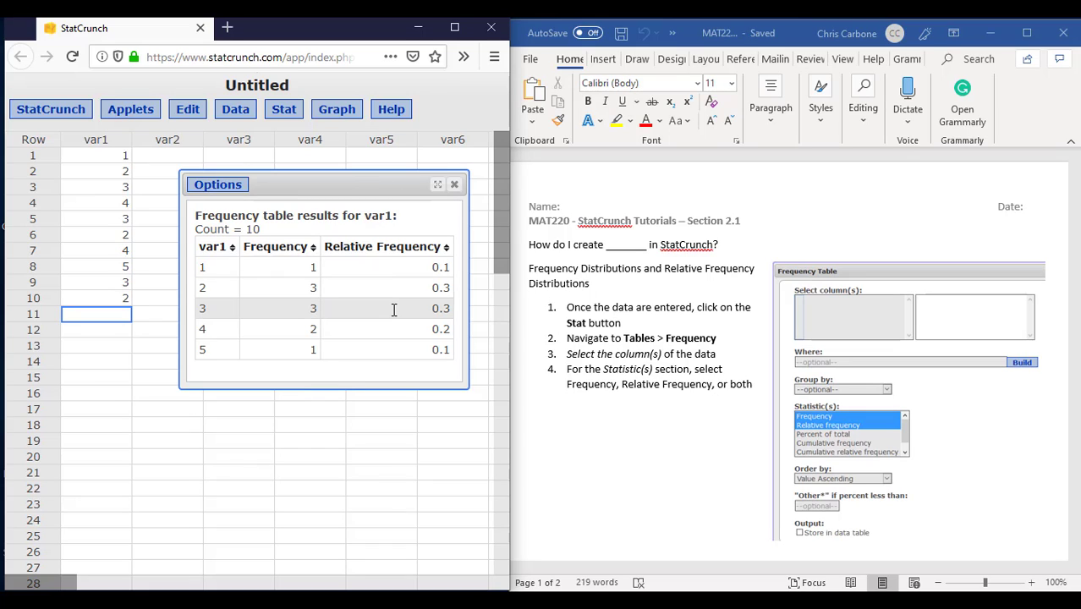
pyautogui.click(452, 183)
# Step: Consult the Bar Graph instructions in the Word document and set up a StatCrunch Bar Plot With Data for the var1 column
pyautogui.click(658, 356)
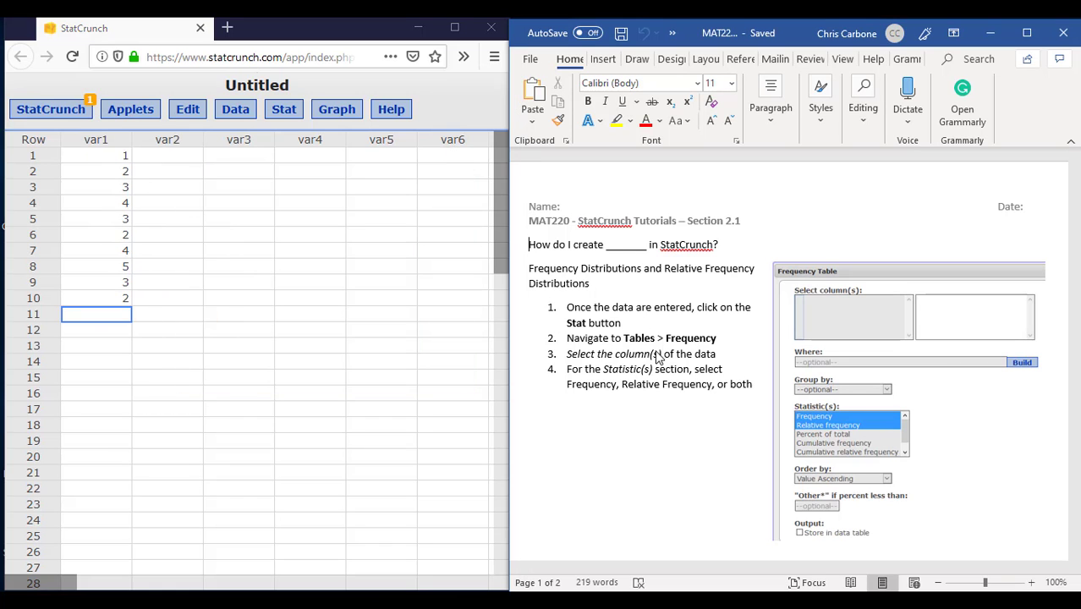
pyautogui.scroll(-8, 658, 356)
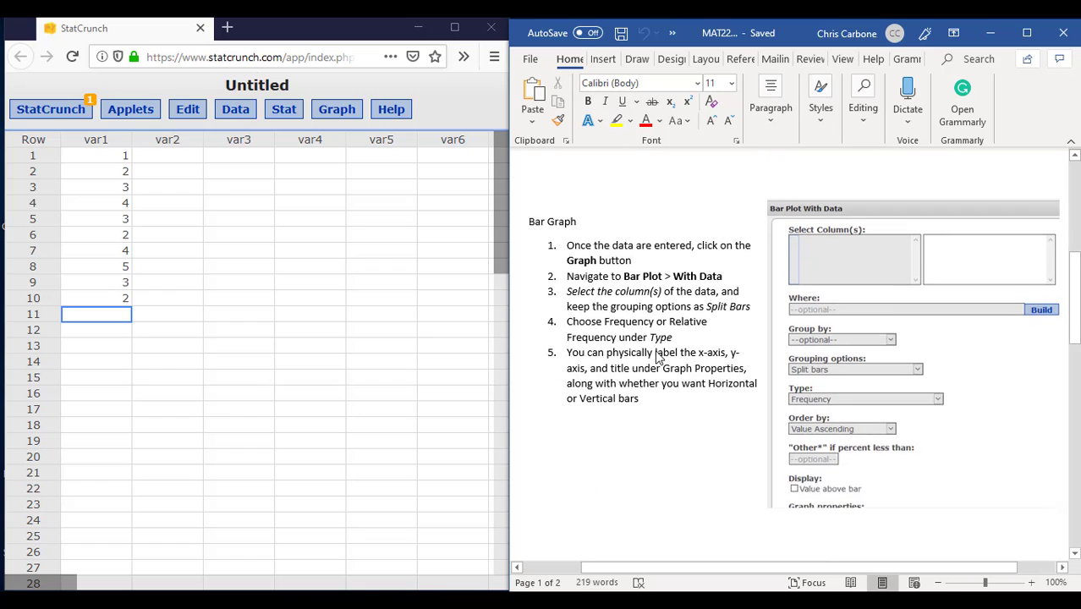
pyautogui.scroll(-1, 658, 356)
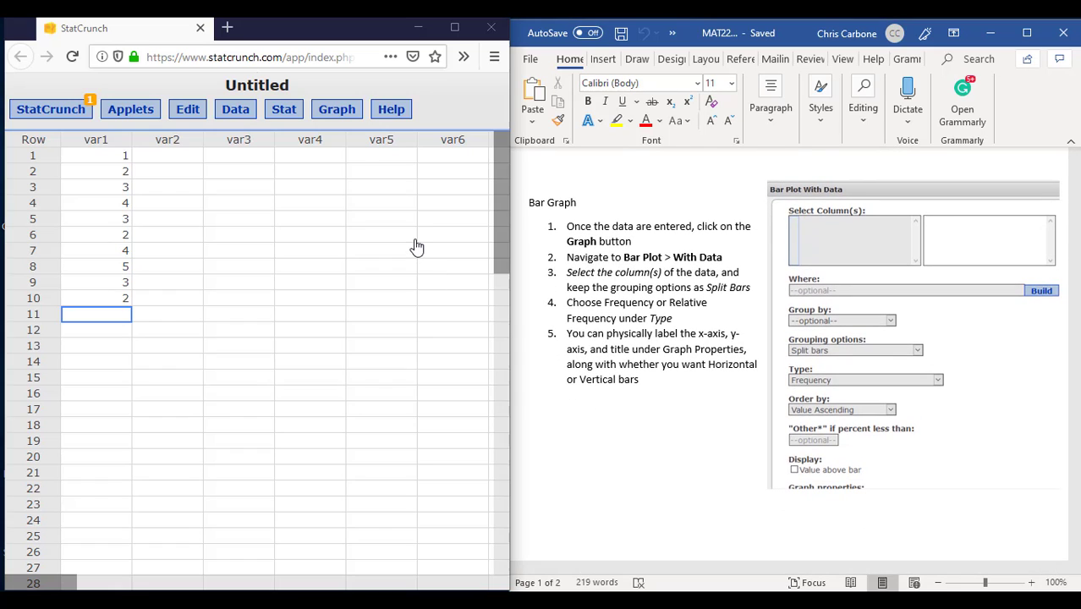
pyautogui.click(390, 236)
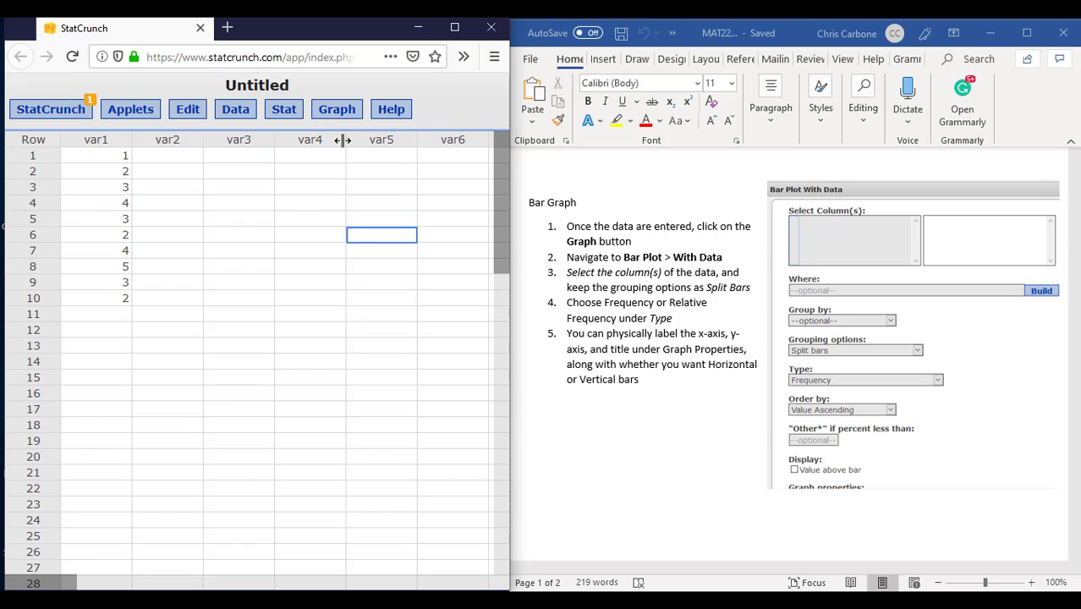
pyautogui.click(340, 115)
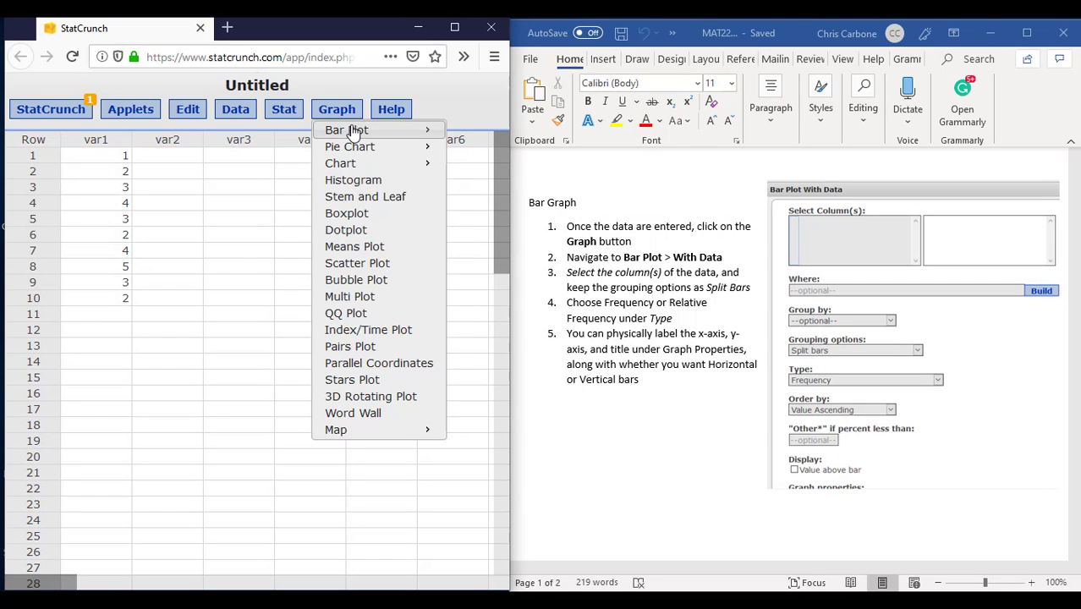
pyautogui.moveTo(339, 132)
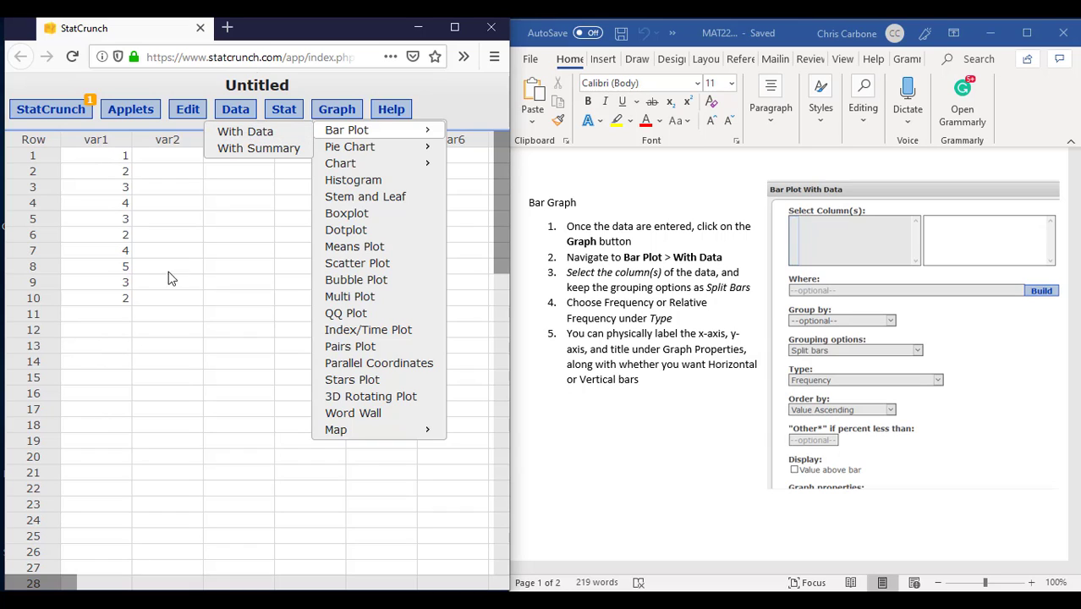
pyautogui.click(245, 135)
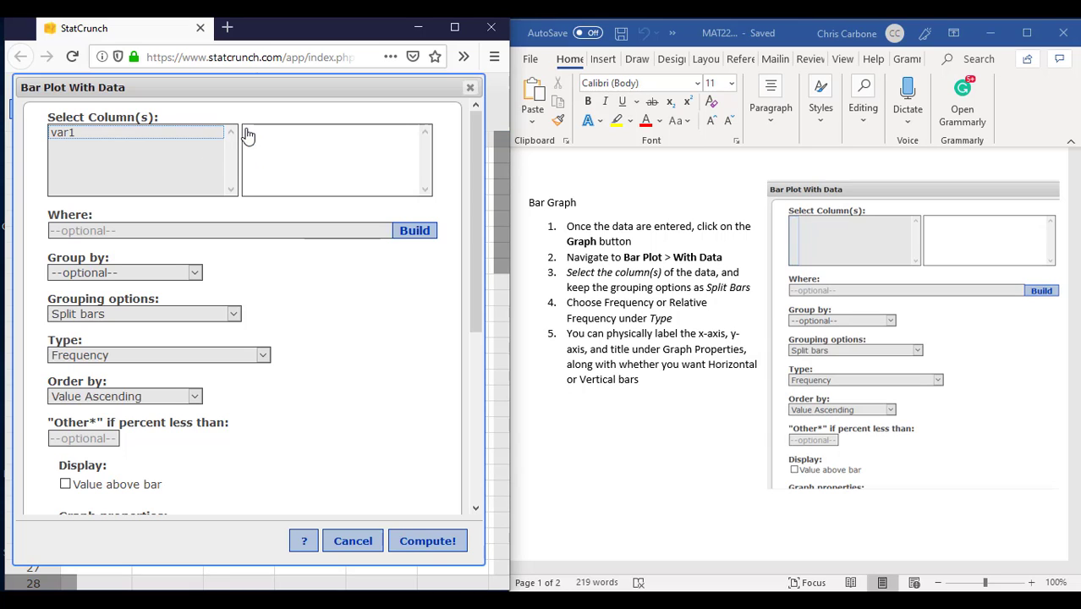
pyautogui.click(187, 137)
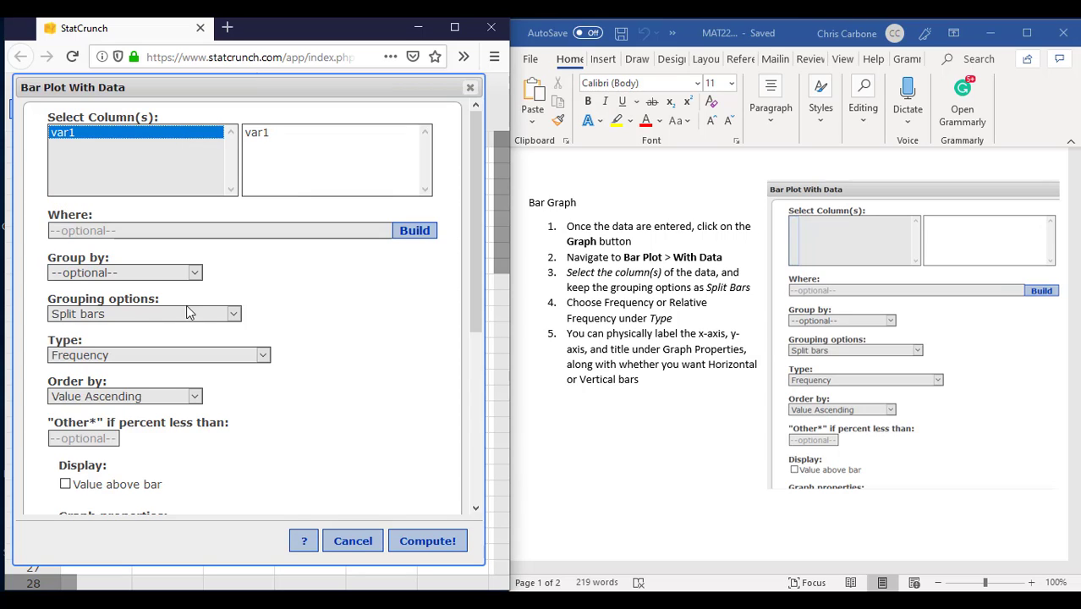
# Step: Review the bar plot's grouping choices, keeping Group by empty and Split bars, and choose Frequency as the type
pyautogui.click(139, 273)
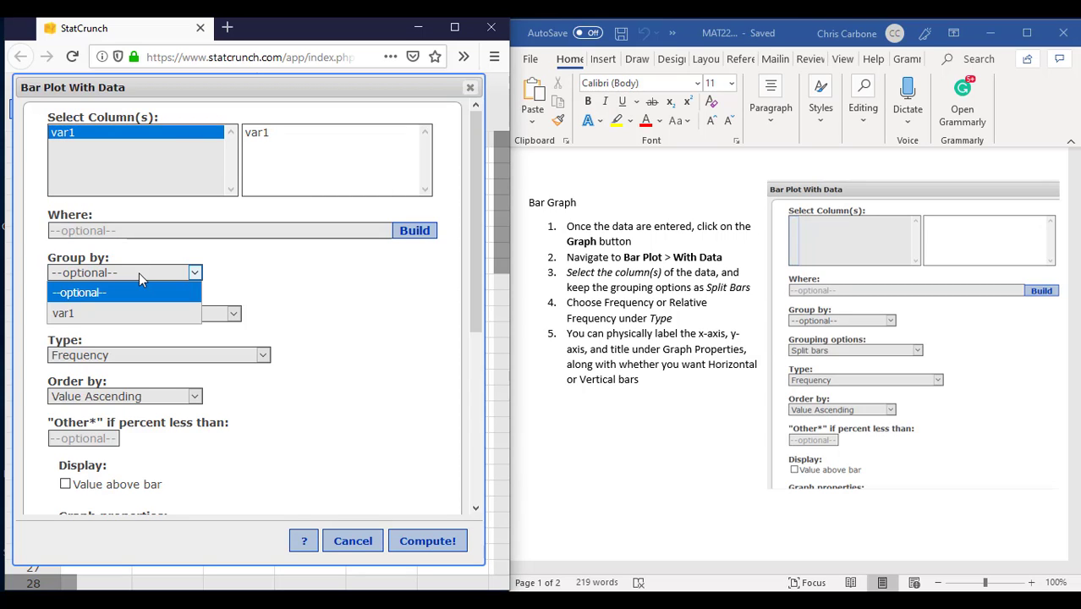
pyautogui.click(139, 273)
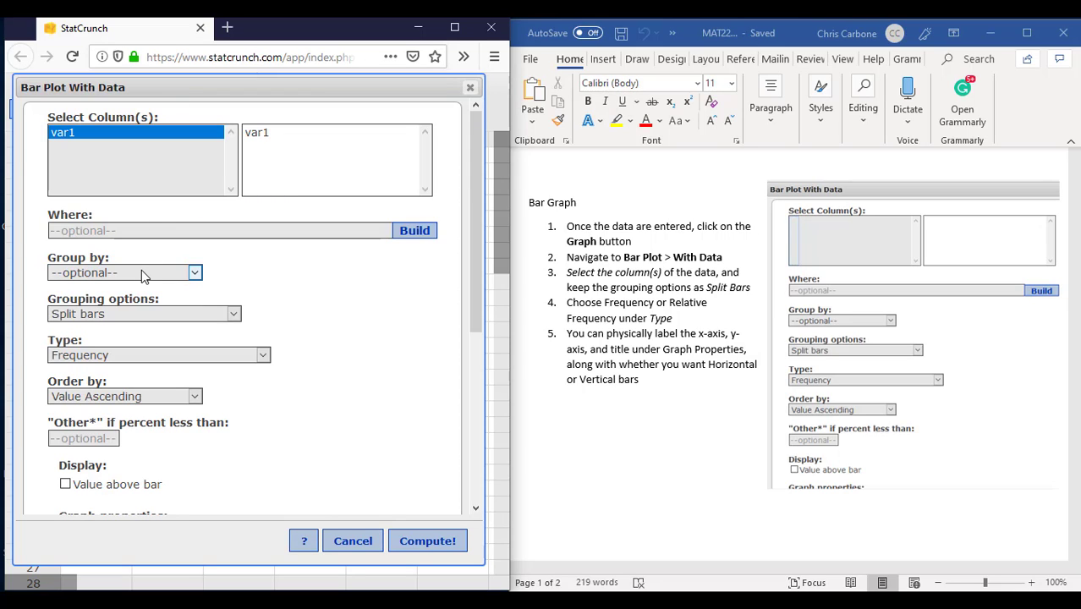
pyautogui.click(156, 318)
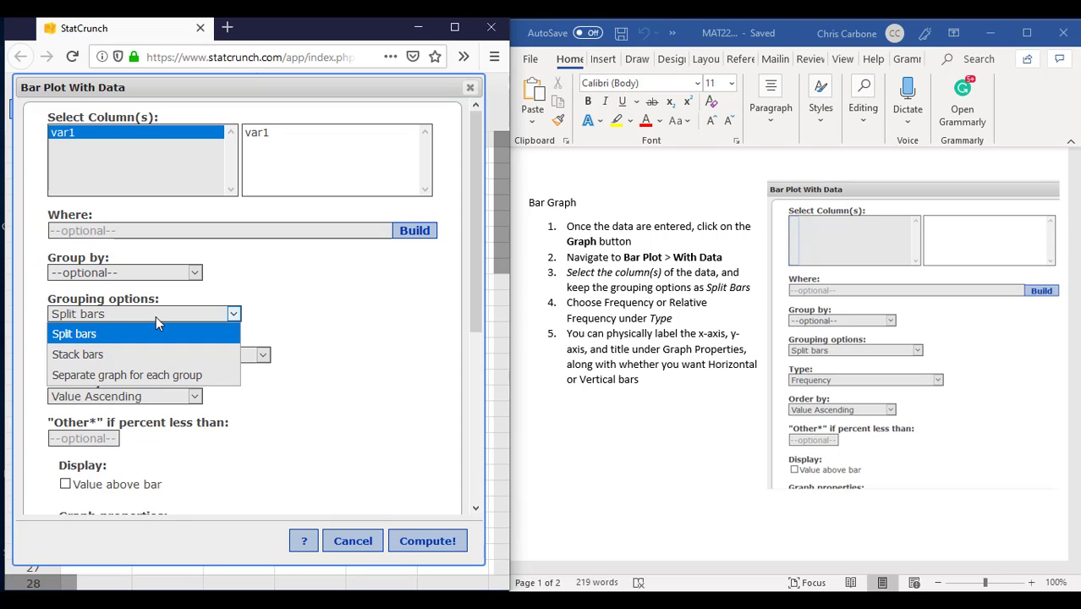
pyautogui.click(156, 315)
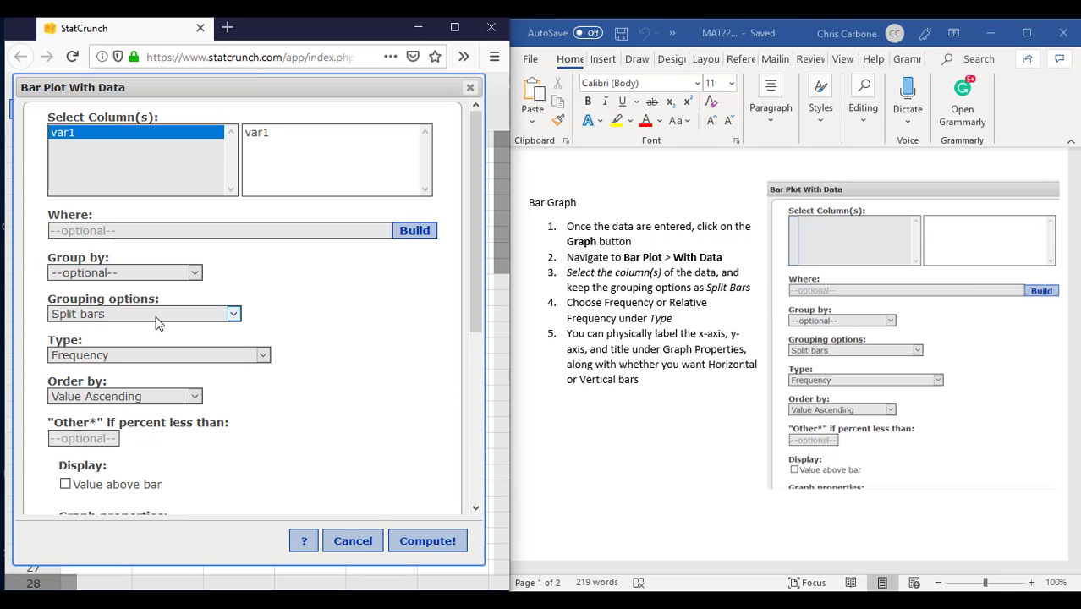
pyautogui.click(149, 361)
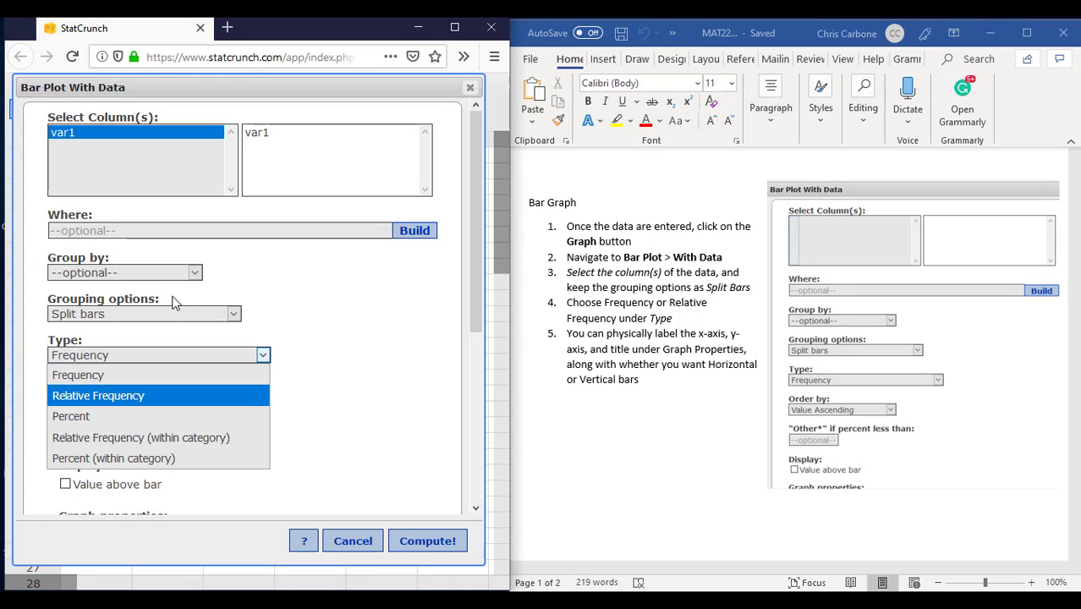
pyautogui.click(245, 381)
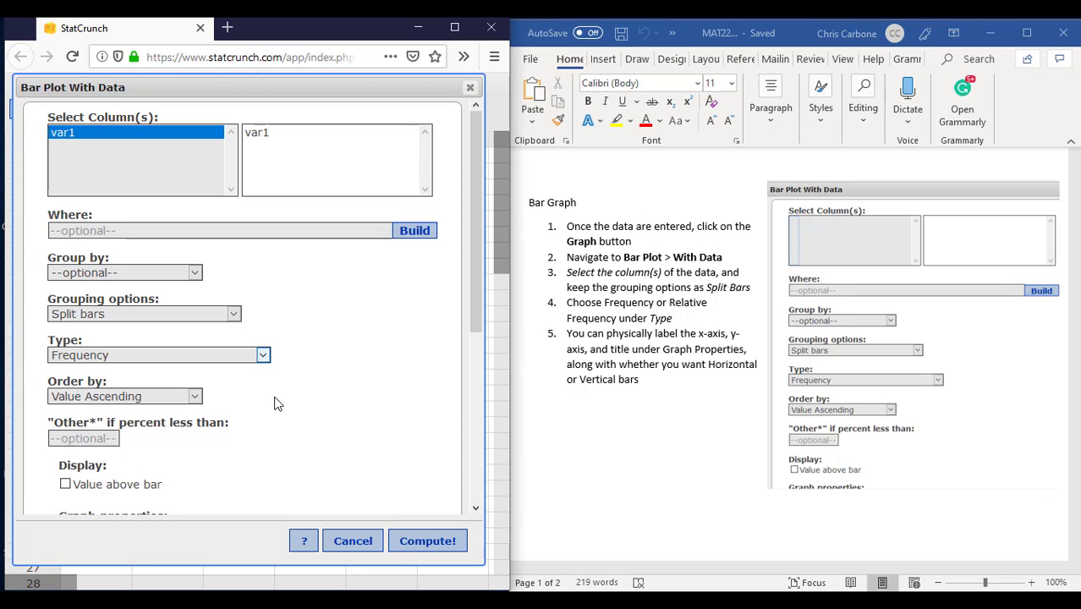
# Step: Compute the bar plot with the default graph properties and close the resulting graph
pyautogui.scroll(-5, 278, 398)
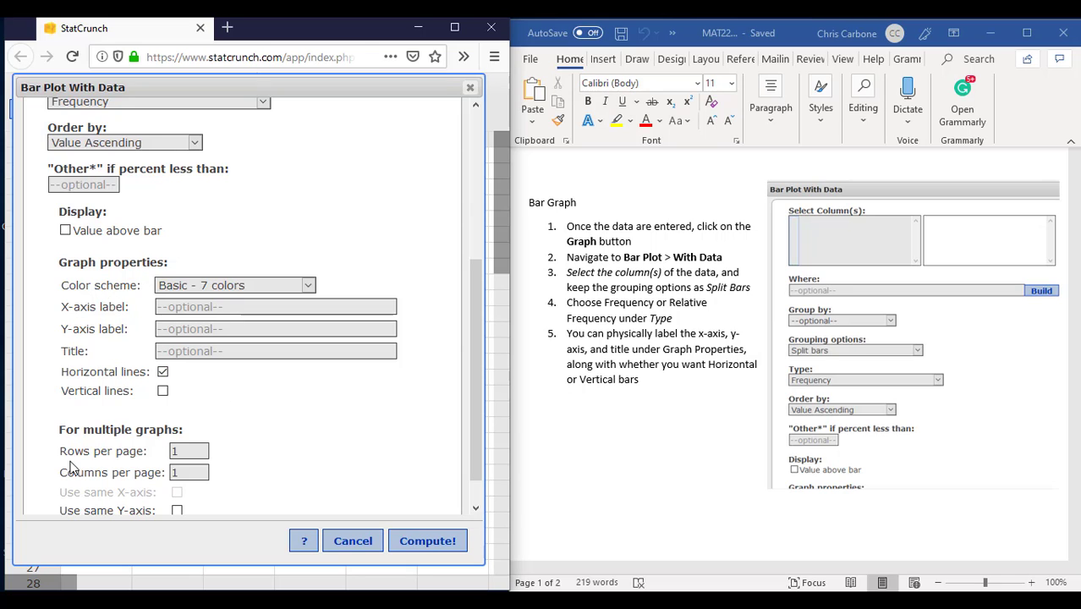
pyautogui.scroll(-1, 179, 426)
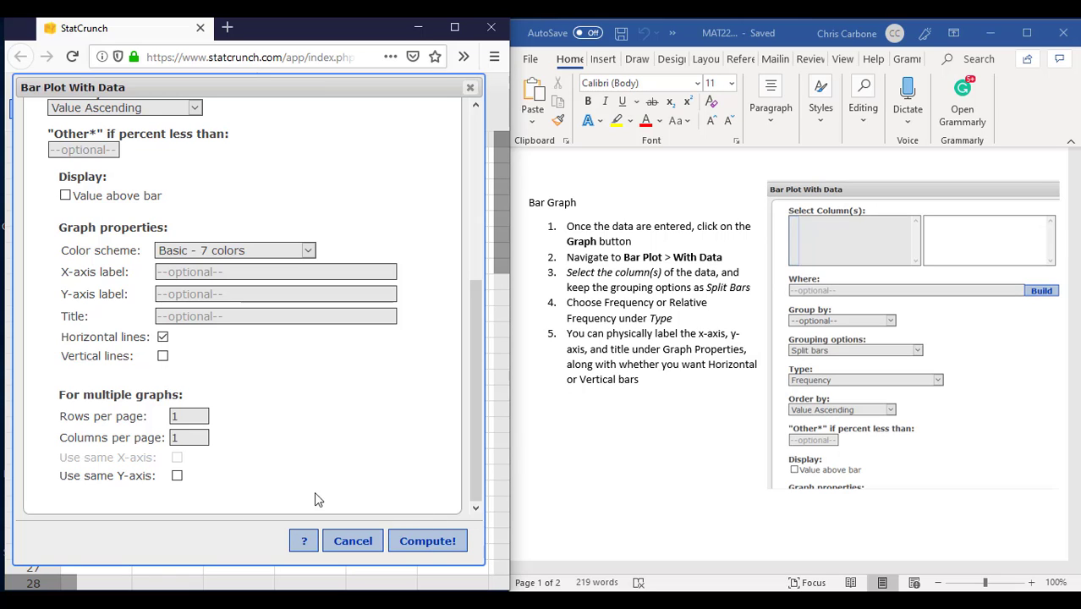
pyautogui.click(430, 541)
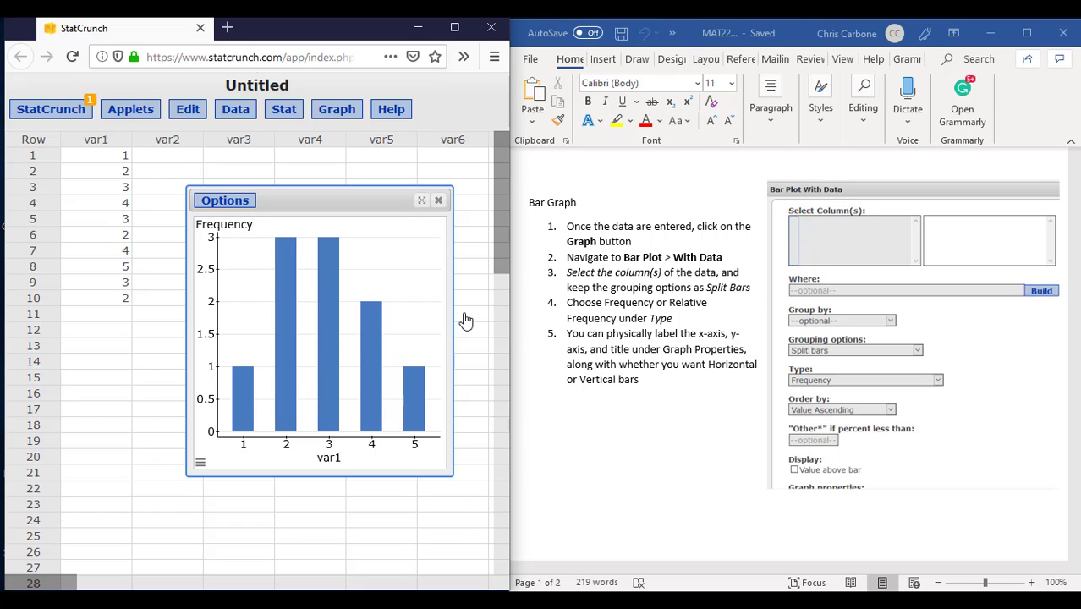
pyautogui.click(439, 201)
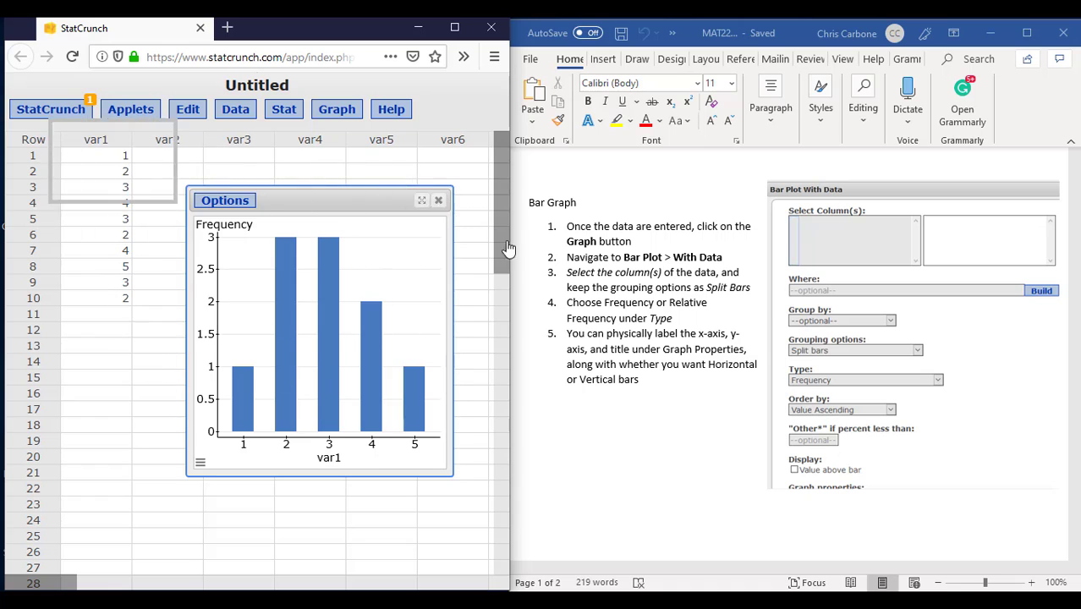
# Step: Consult the Side-By-Side Bar Graphs instructions in the Word document and open the Chart columns setup in StatCrunch
pyautogui.scroll(-7, 597, 337)
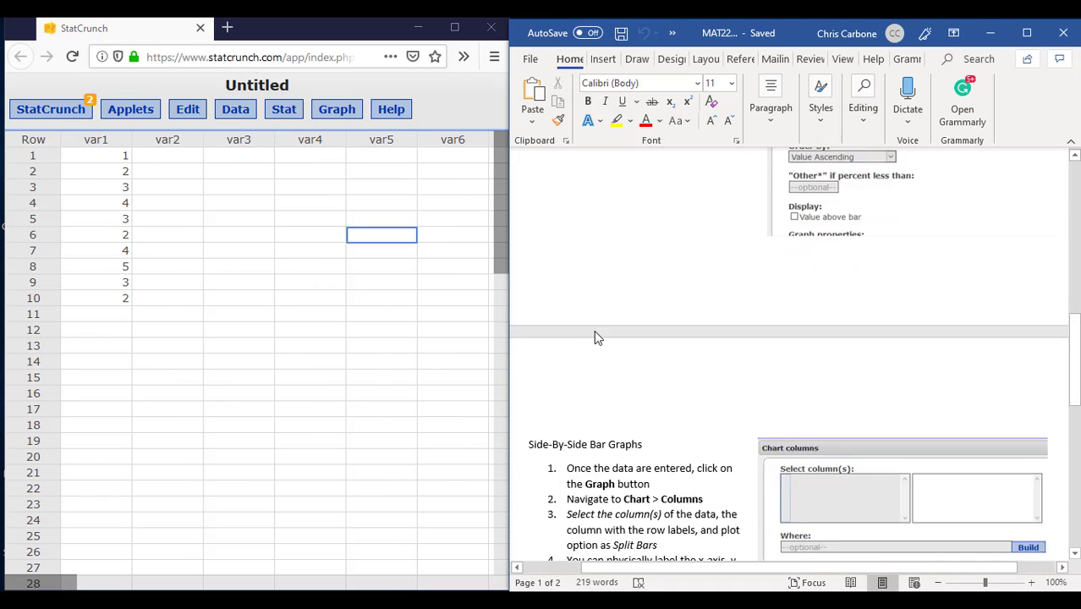
pyautogui.scroll(-4, 595, 336)
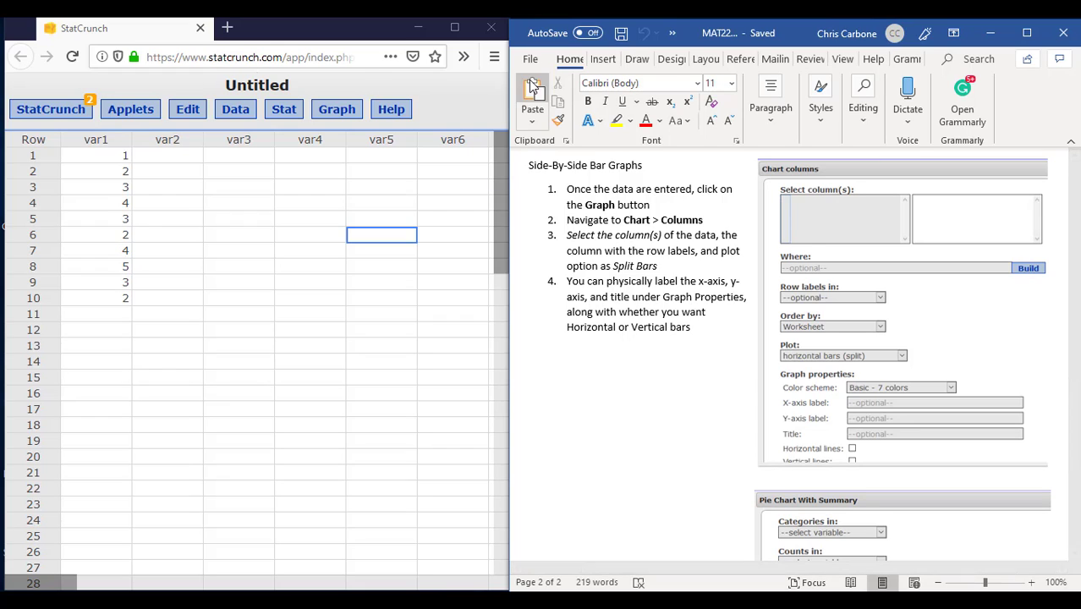
pyautogui.click(330, 108)
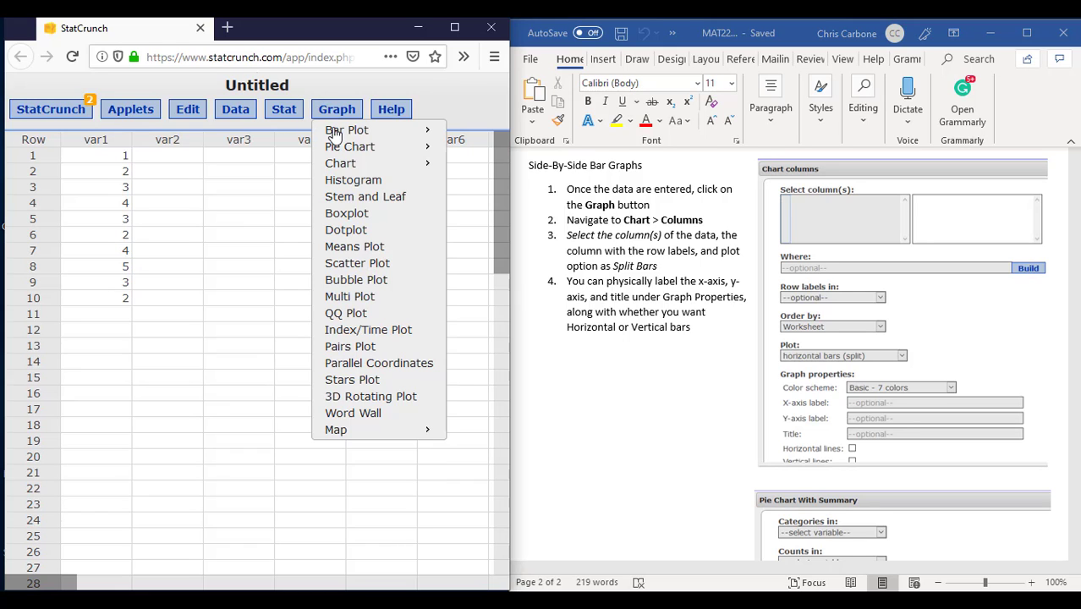
pyautogui.moveTo(338, 163)
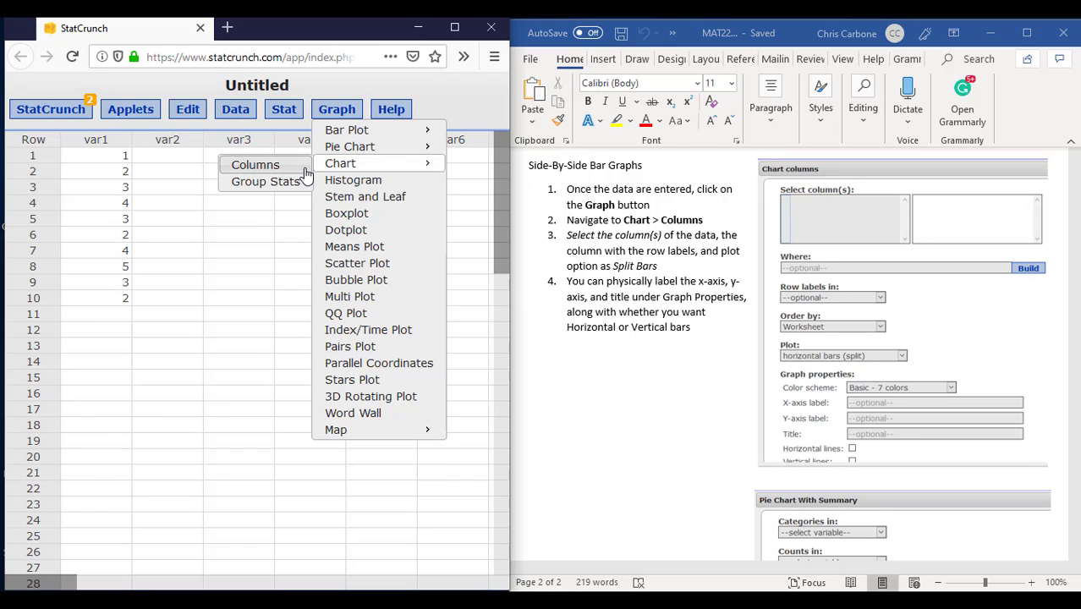
pyautogui.click(256, 165)
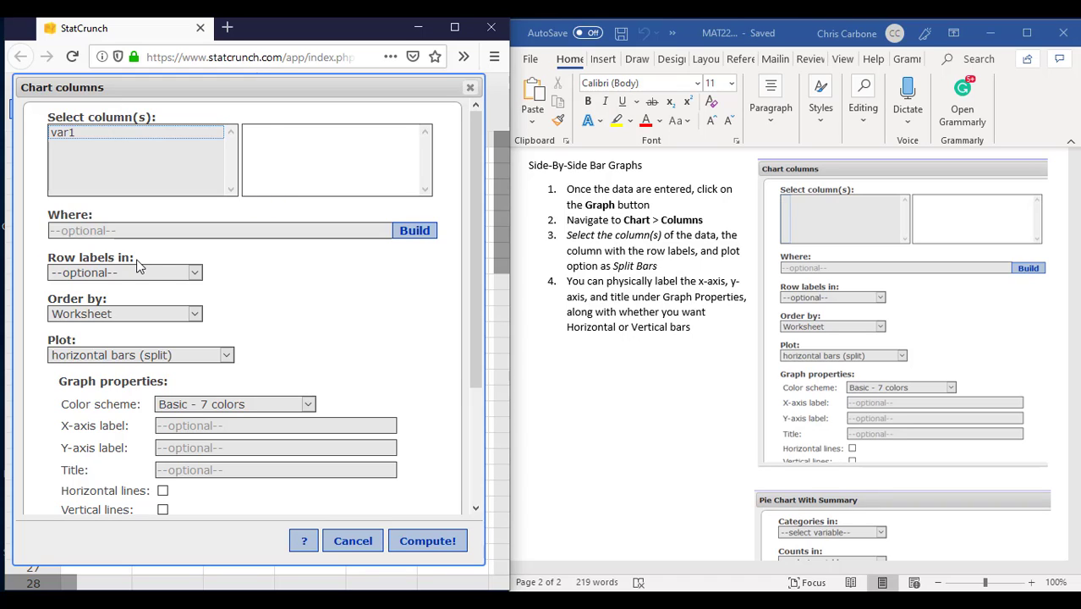
# Step: Examine the row label choices, plot types and graph properties for a column chart, and cancel without computing it
pyautogui.click(92, 275)
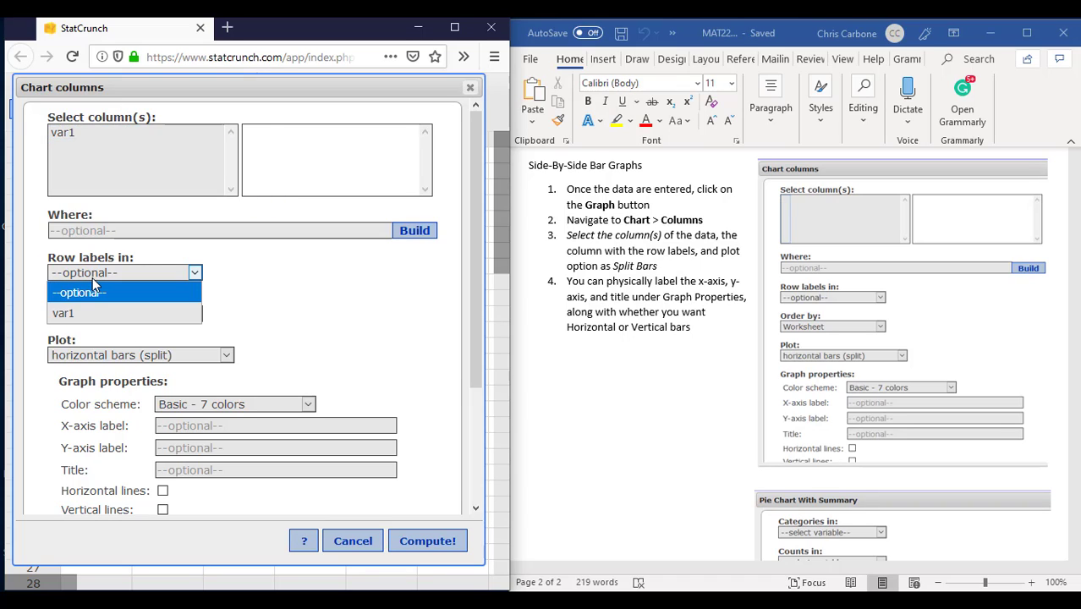
pyautogui.click(92, 277)
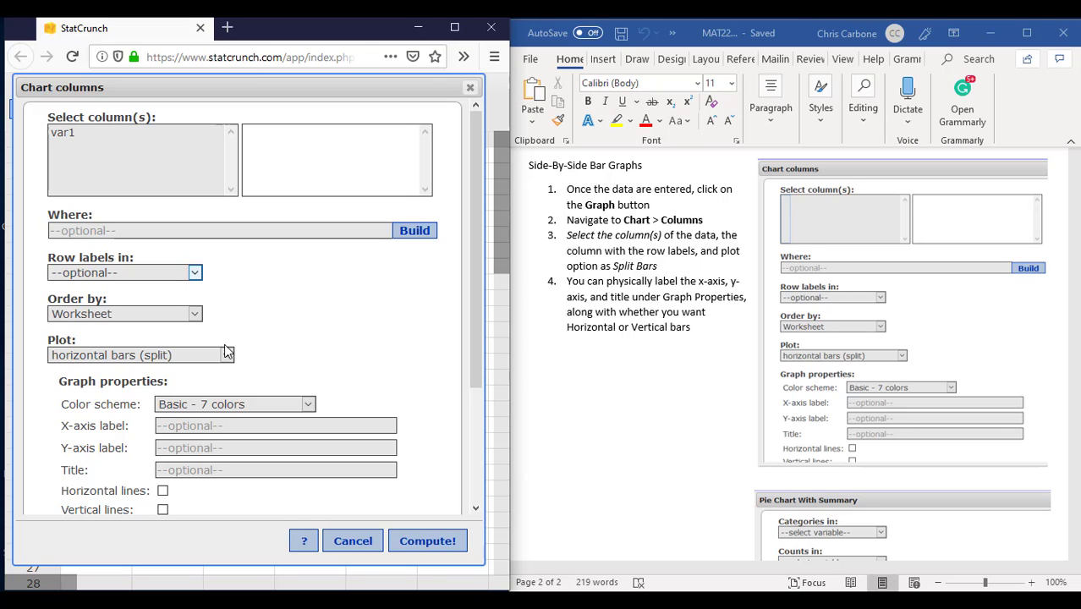
pyautogui.click(184, 359)
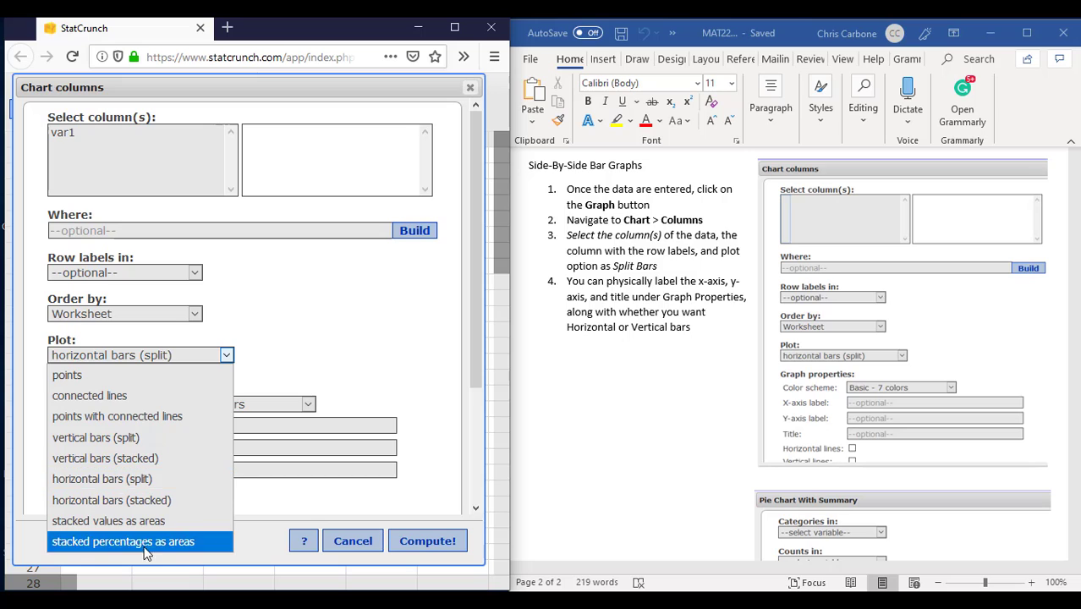
pyautogui.click(379, 332)
pyautogui.scroll(-2, 348, 349)
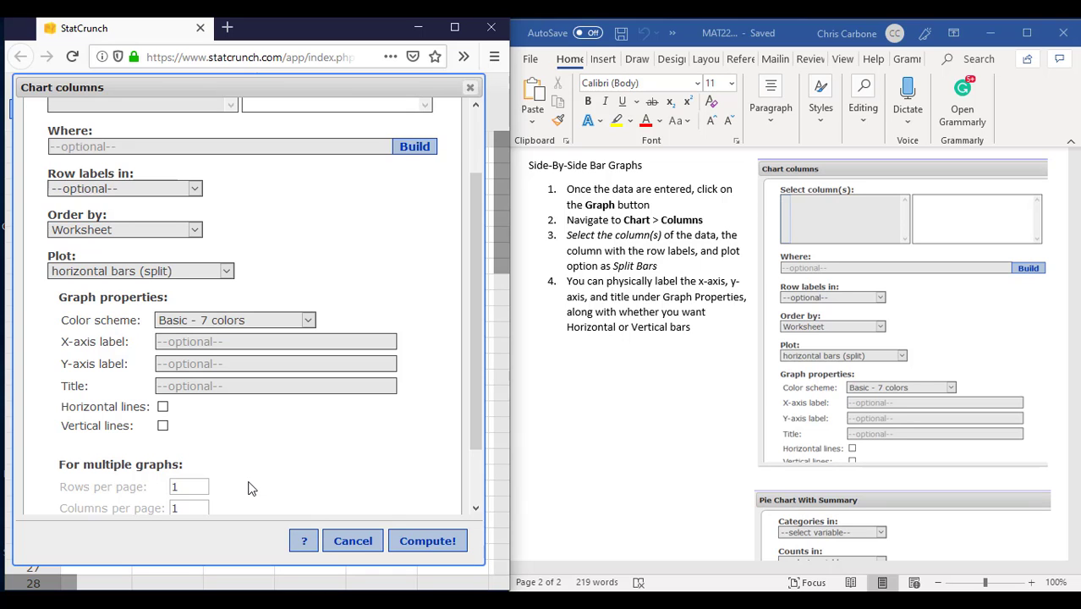
pyautogui.click(354, 543)
# Step: Consult the Pie Chart instructions in the Word document and set up a StatCrunch Pie Chart With Data for the var1 column
pyautogui.scroll(-5, 628, 400)
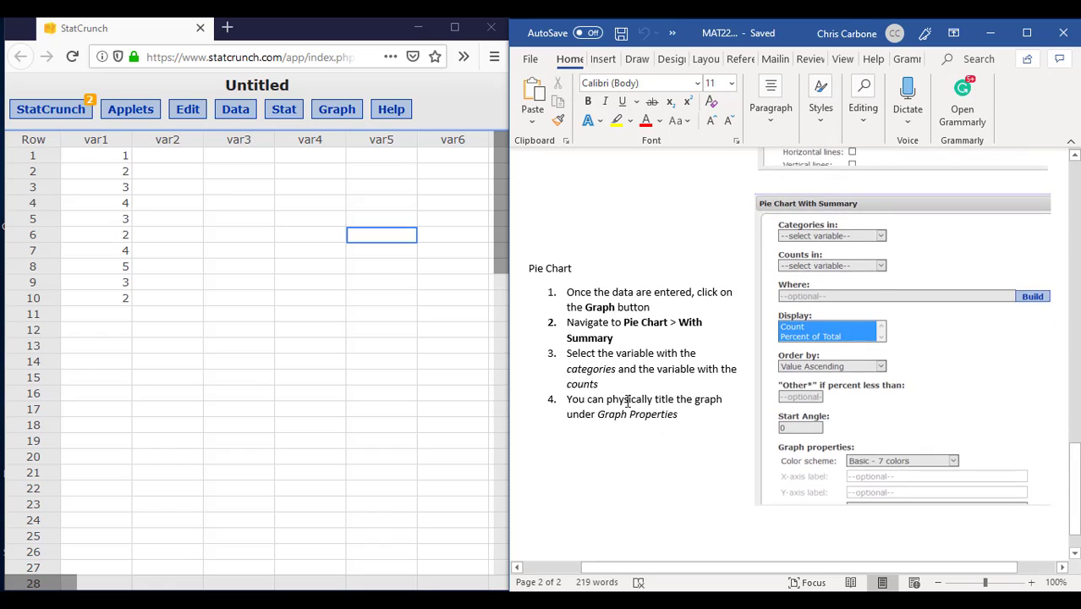
pyautogui.scroll(-2, 628, 401)
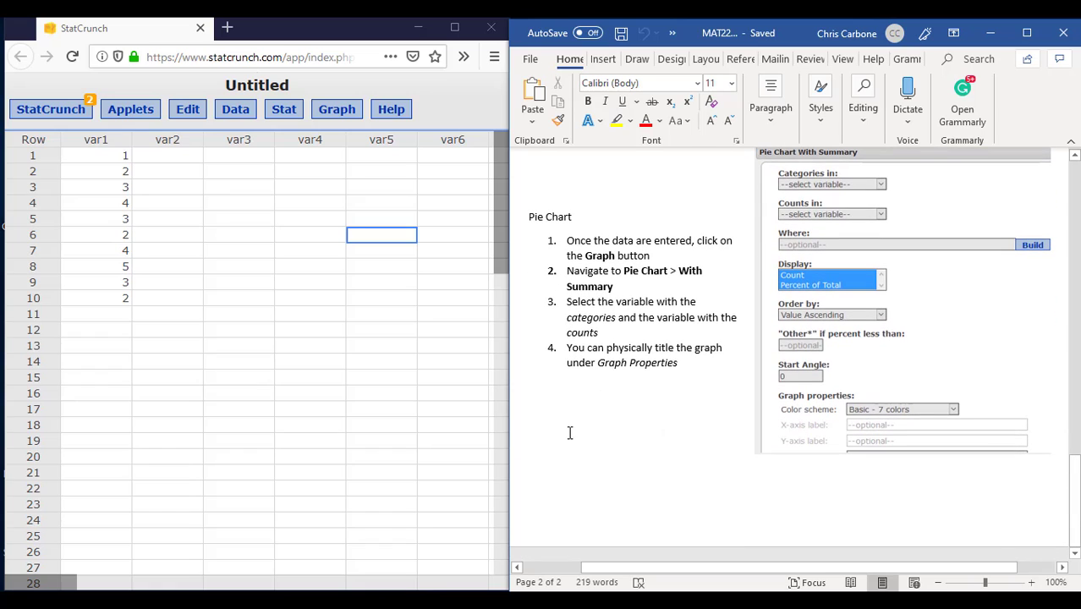
pyautogui.click(335, 116)
pyautogui.moveTo(338, 146)
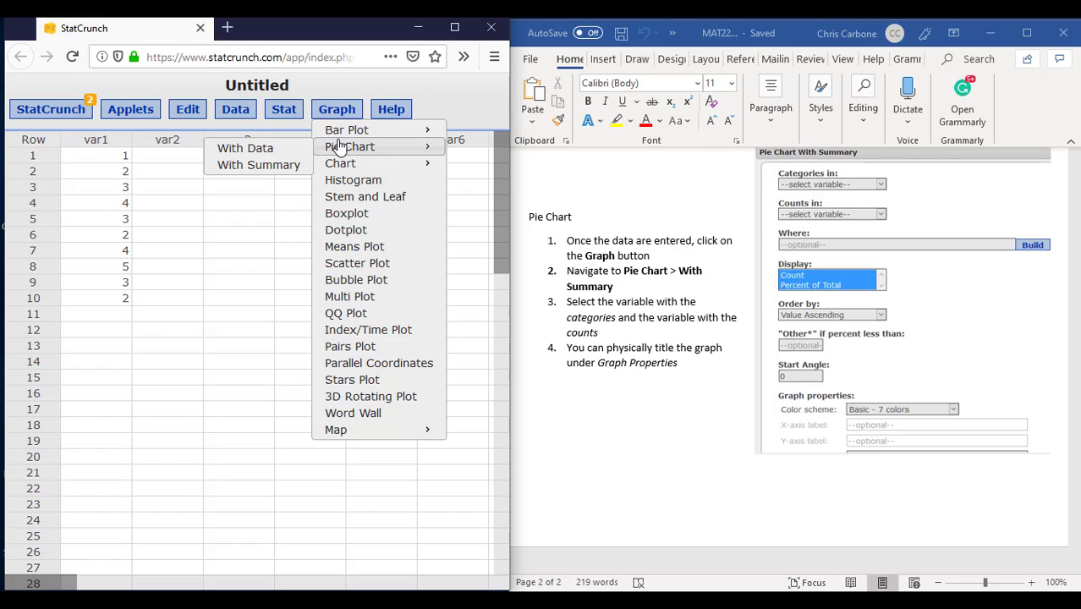
pyautogui.click(287, 157)
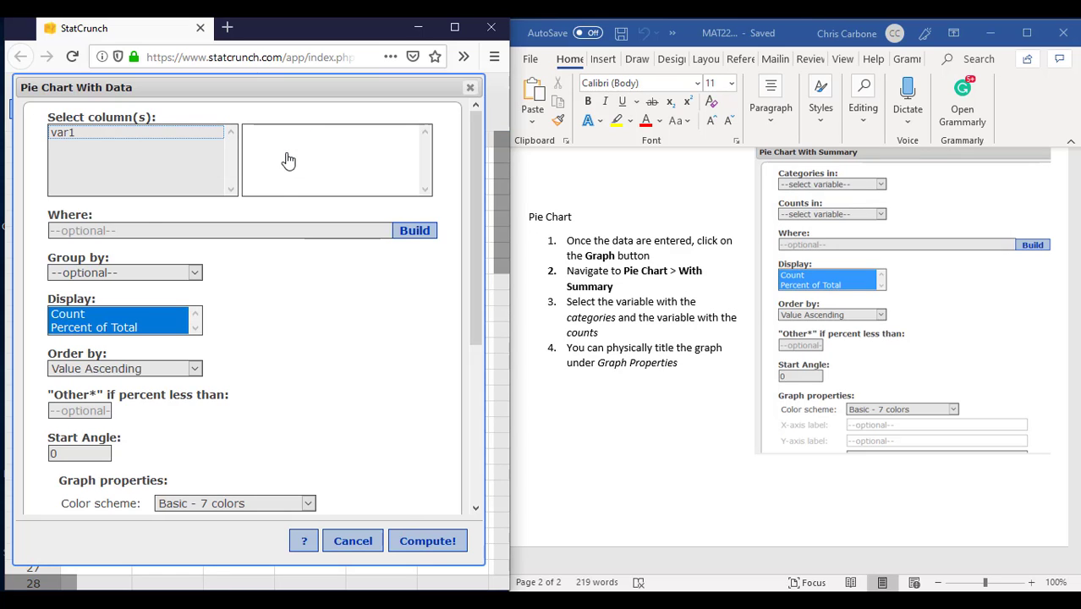
pyautogui.click(120, 145)
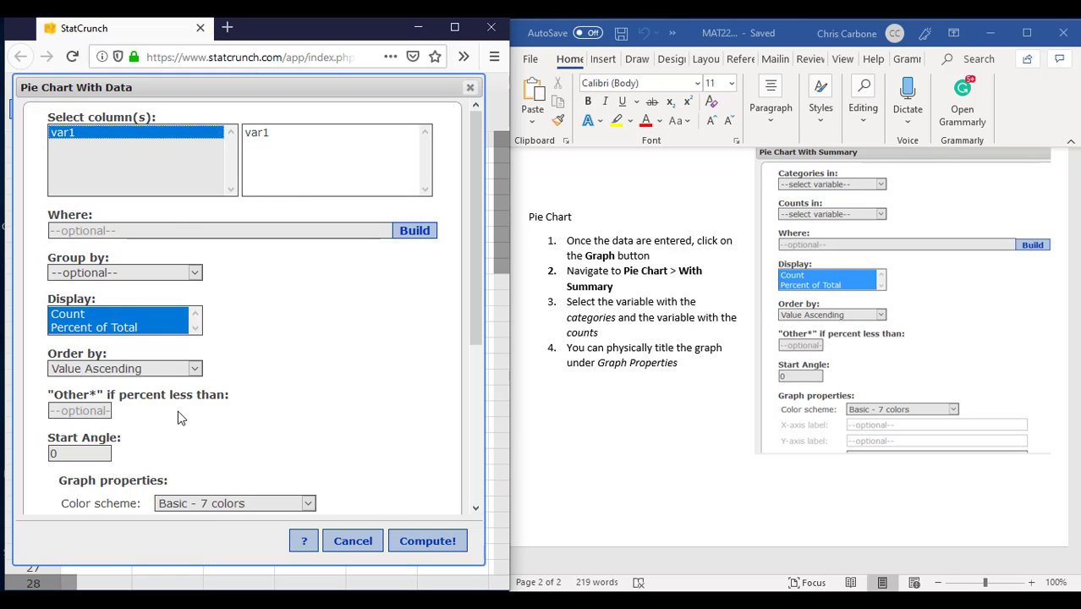
# Step: Review the pie chart's graph properties and compute the var1 pie chart with the default settings
pyautogui.scroll(-3, 179, 416)
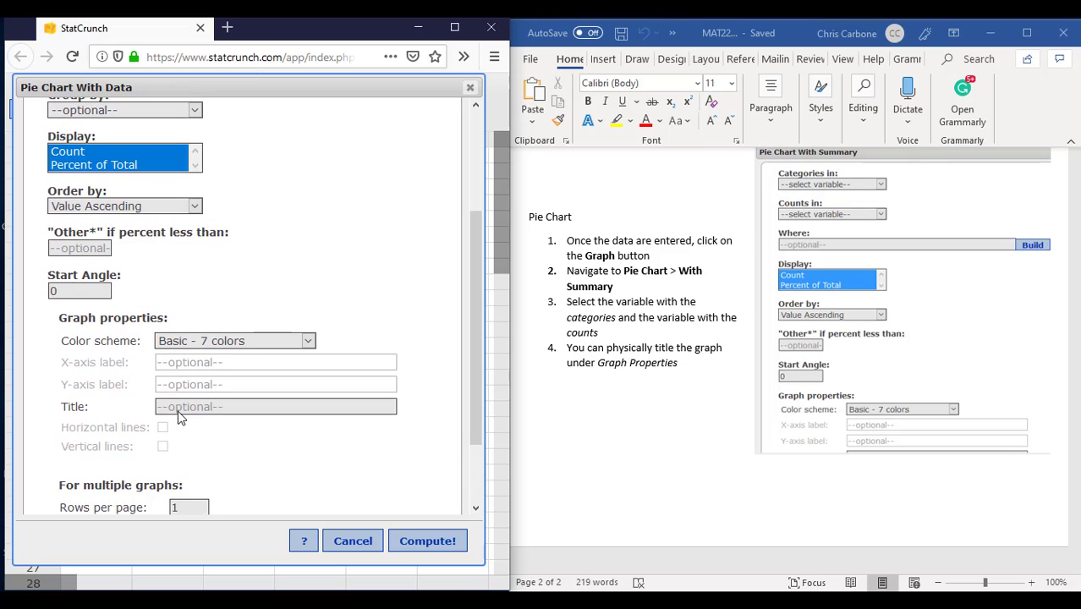
pyautogui.scroll(-2, 180, 416)
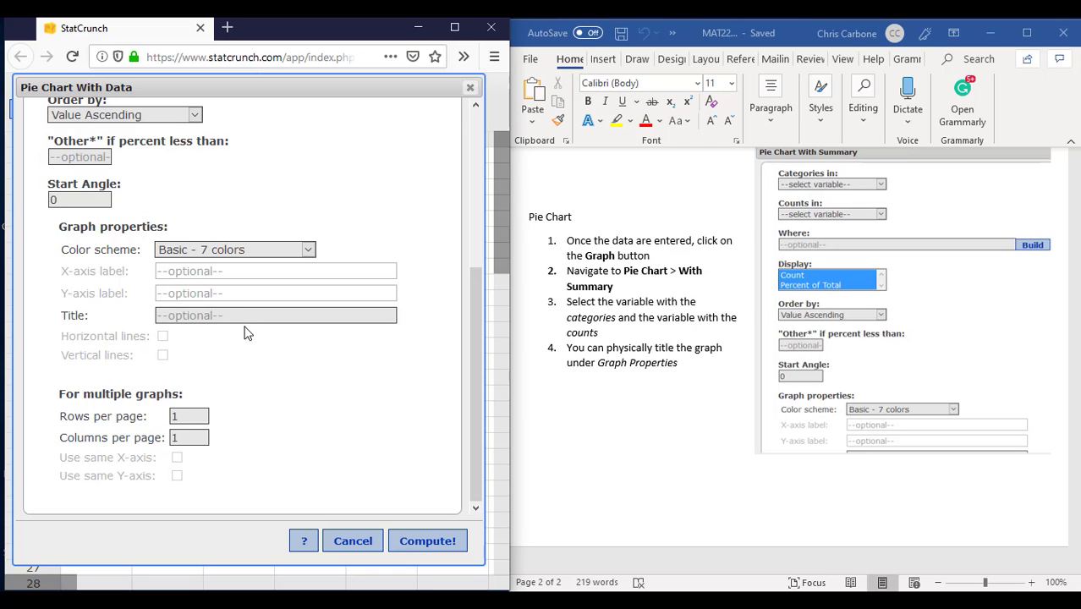
pyautogui.click(439, 550)
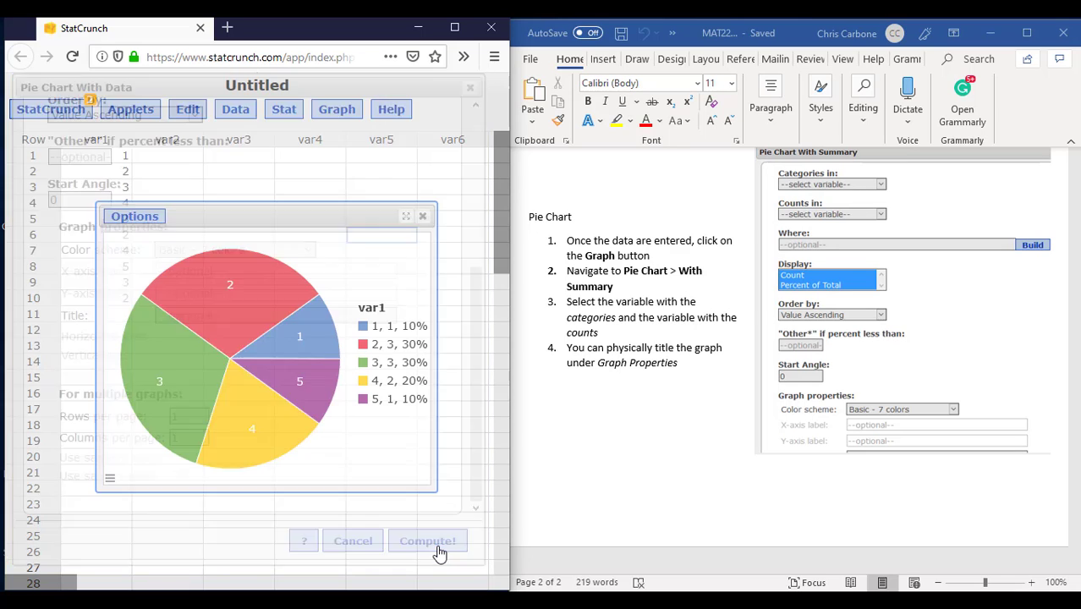
pyautogui.moveTo(307, 416)
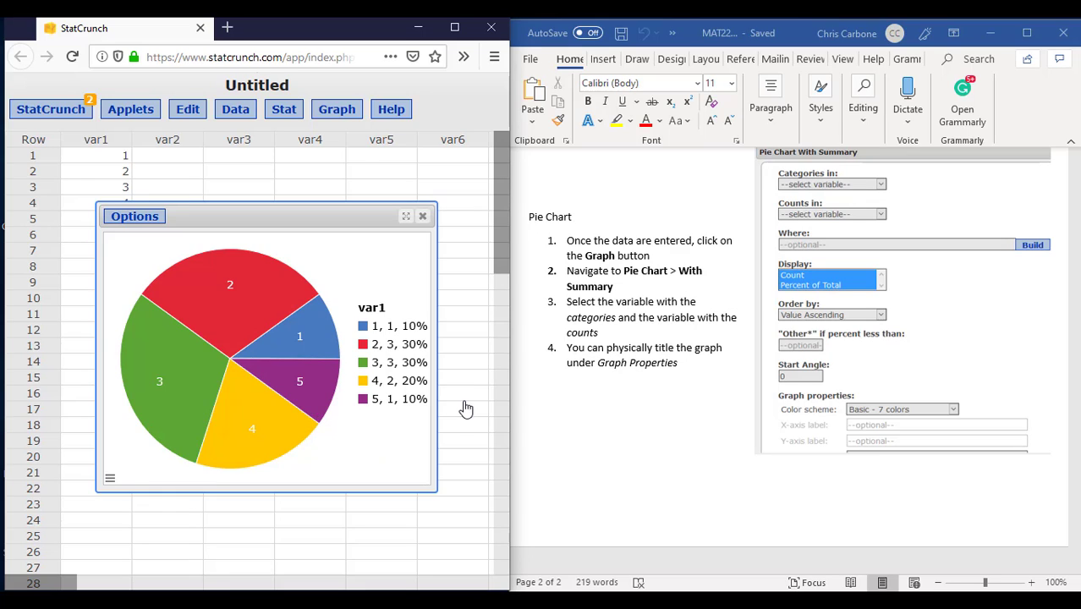
pyautogui.click(741, 485)
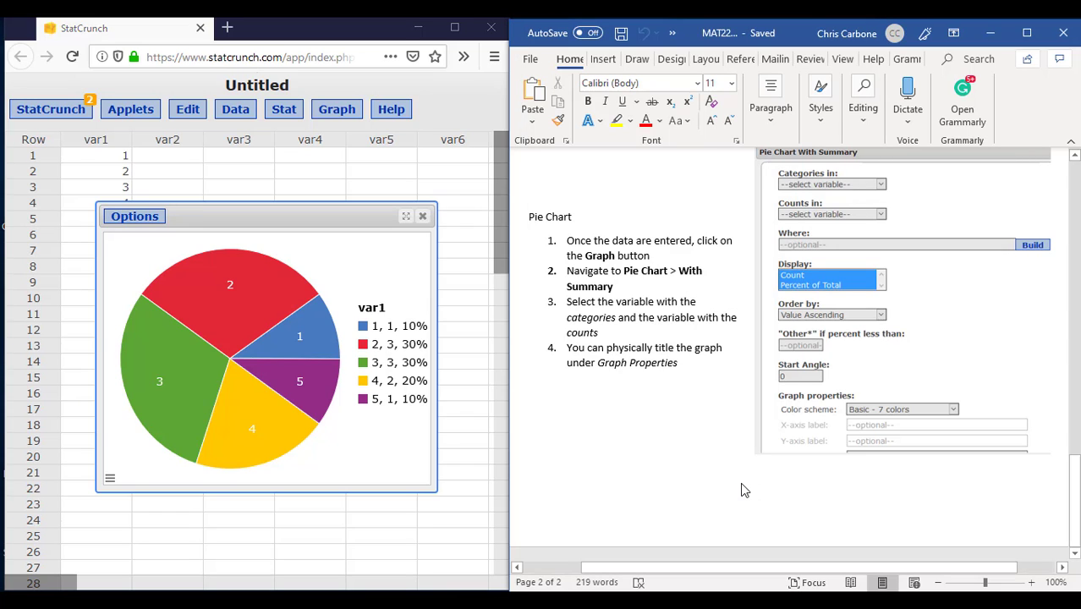